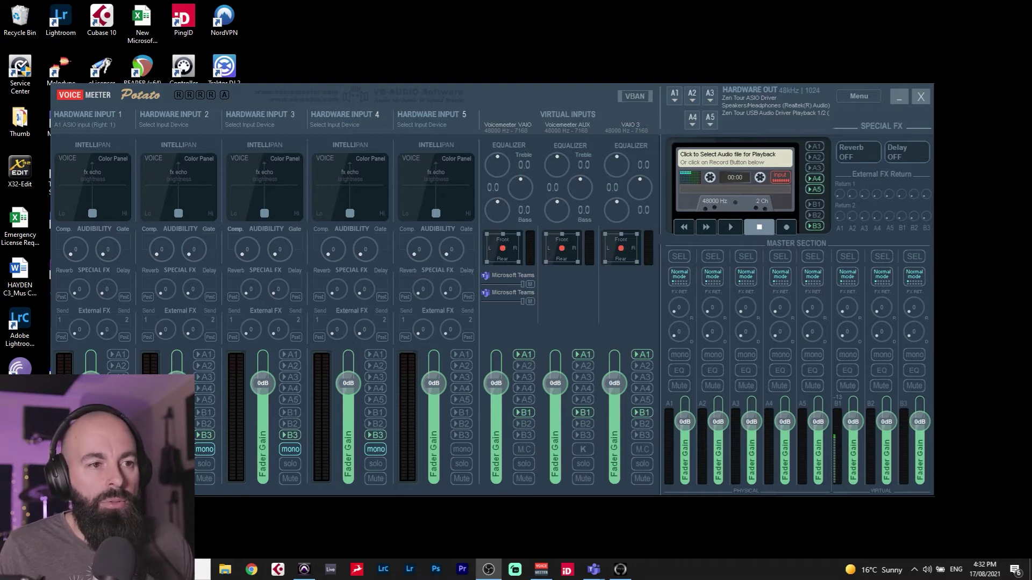
drag(487, 84, 734, 53)
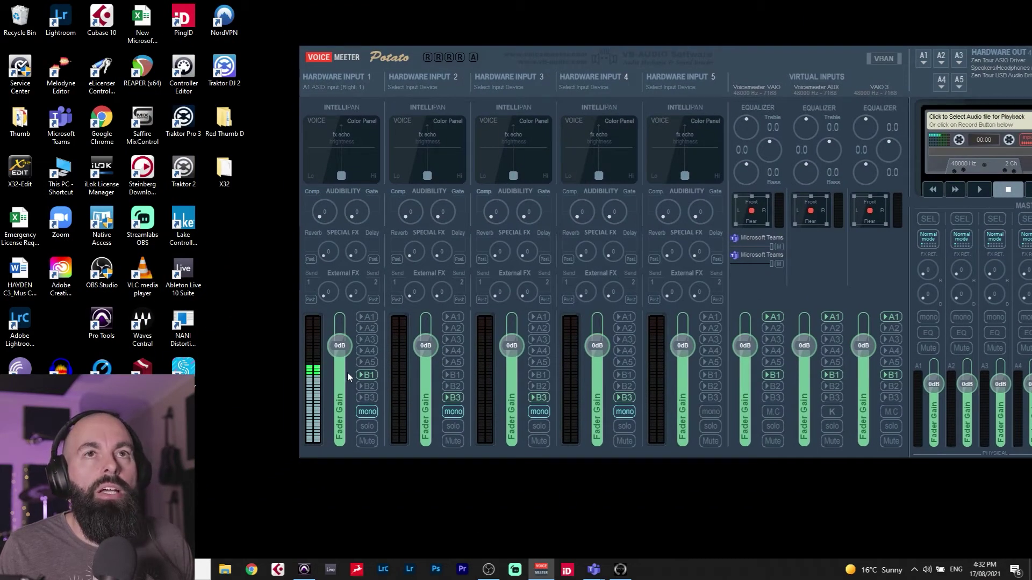
drag(849, 59, 714, 57)
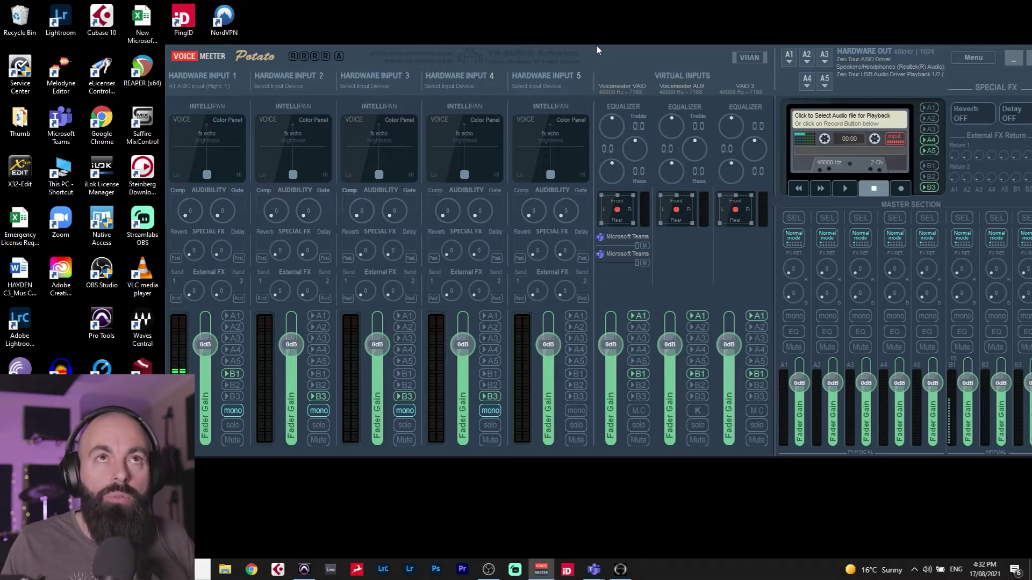
drag(621, 49, 526, 85)
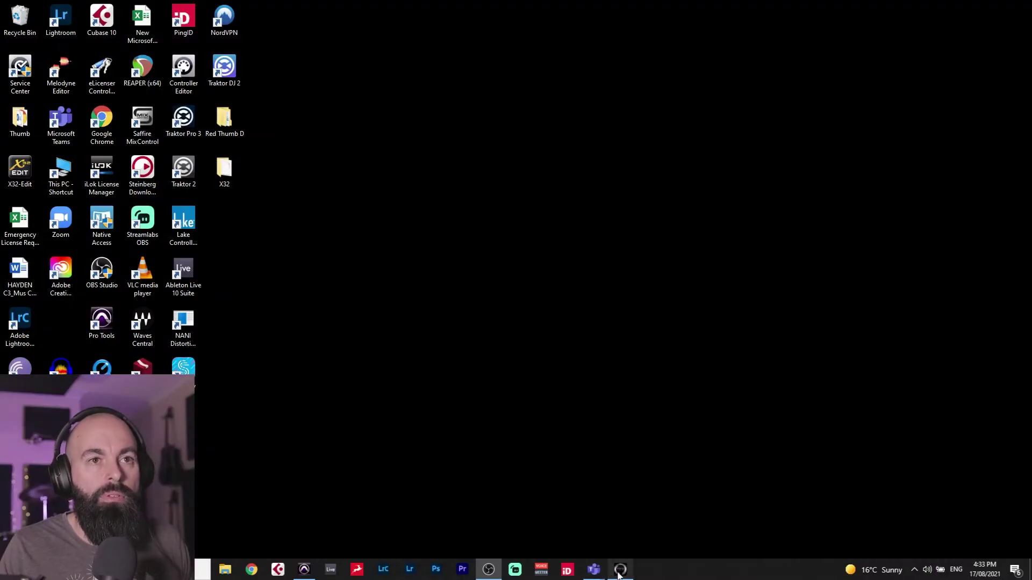
Open the Zen Tour control panel and inspect the routing of MIX1 L/R to USB REC 7 and 8
click(621, 570)
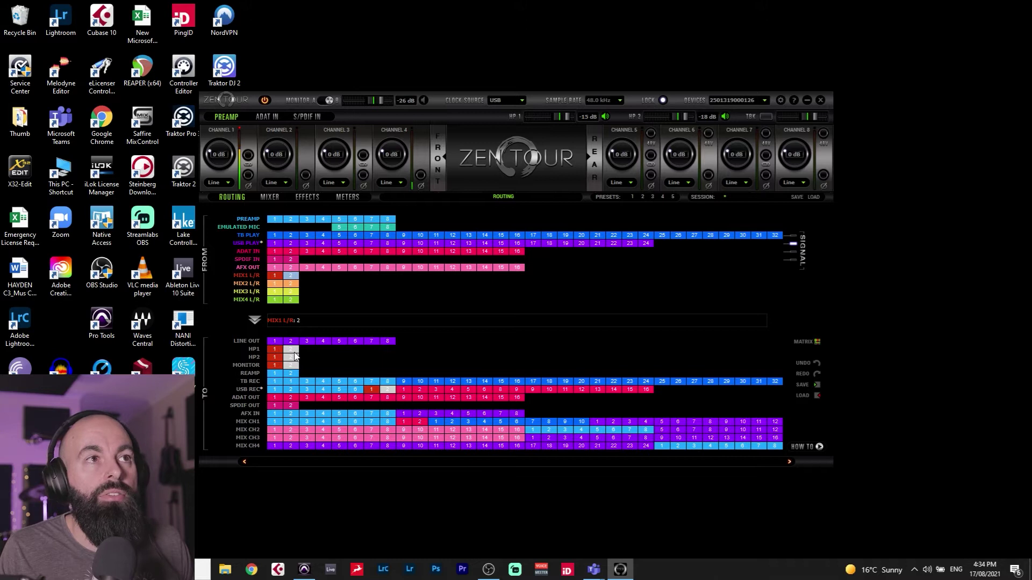
click(290, 275)
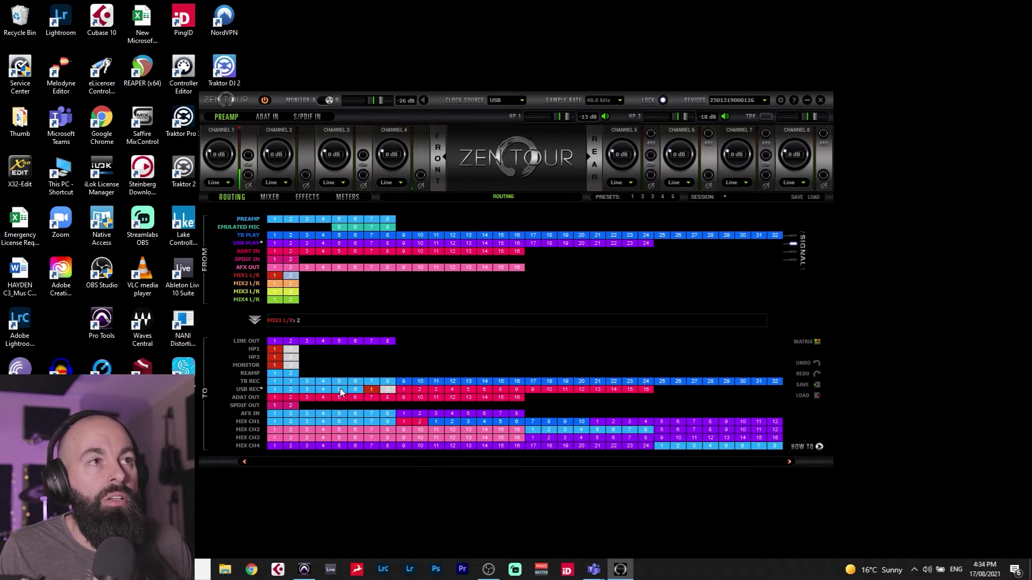
click(374, 389)
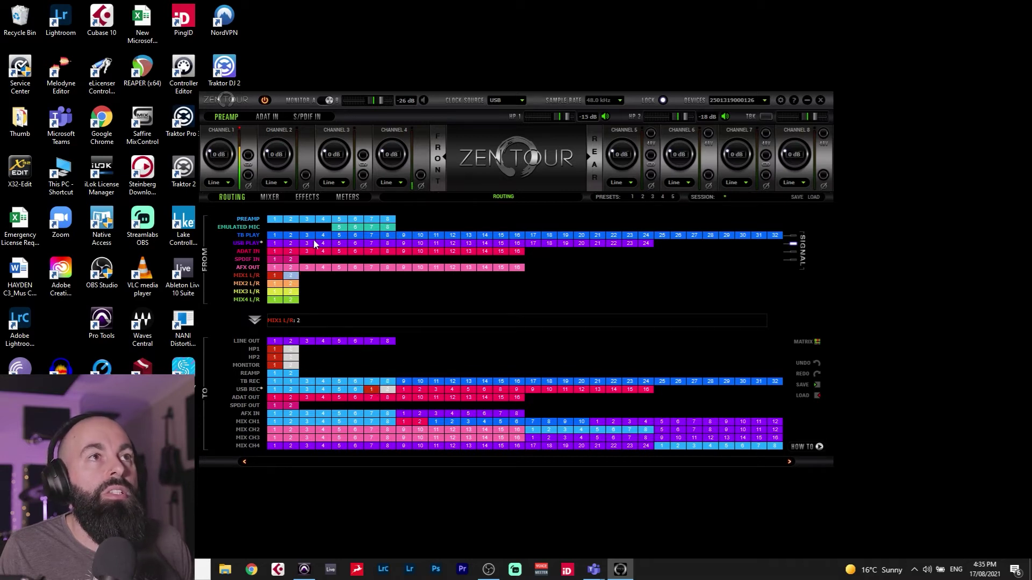
Route preamp channels 7 and 8 to USB REC 7 and 8
click(389, 222)
drag(373, 235, 375, 391)
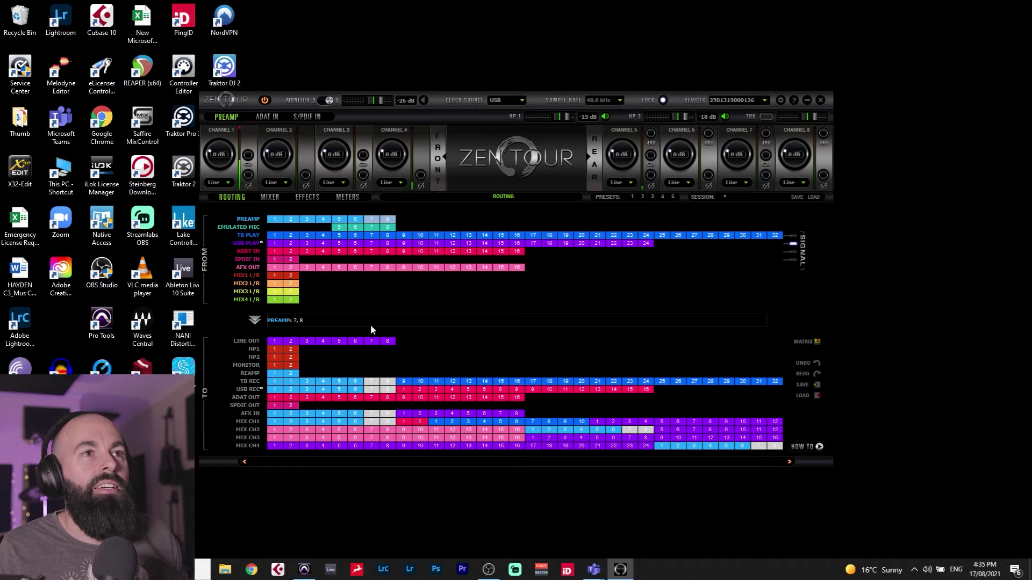
Route MIX1 L/R channels 1 and 2 to USB REC 7 and 8
click(275, 276)
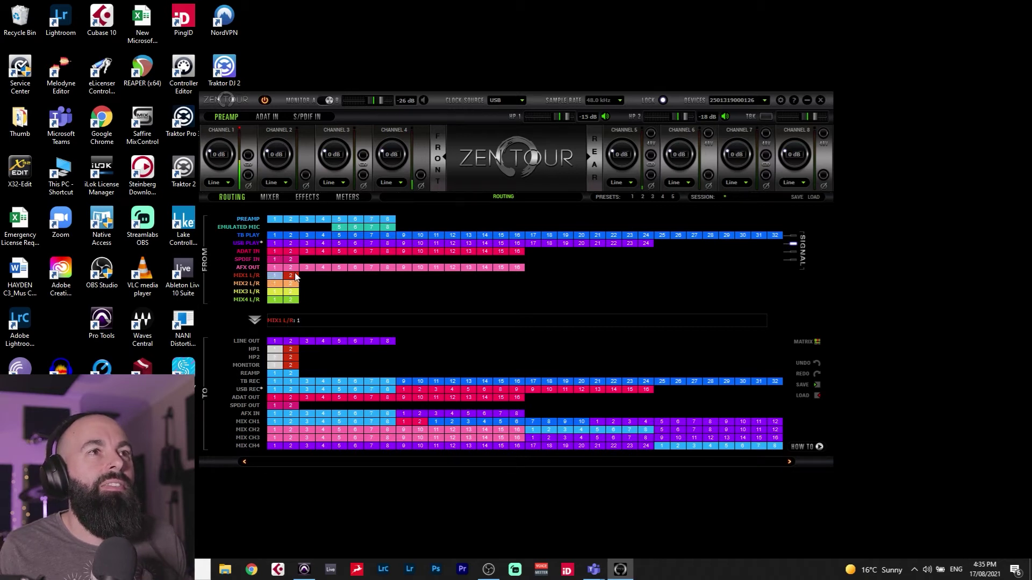
click(374, 390)
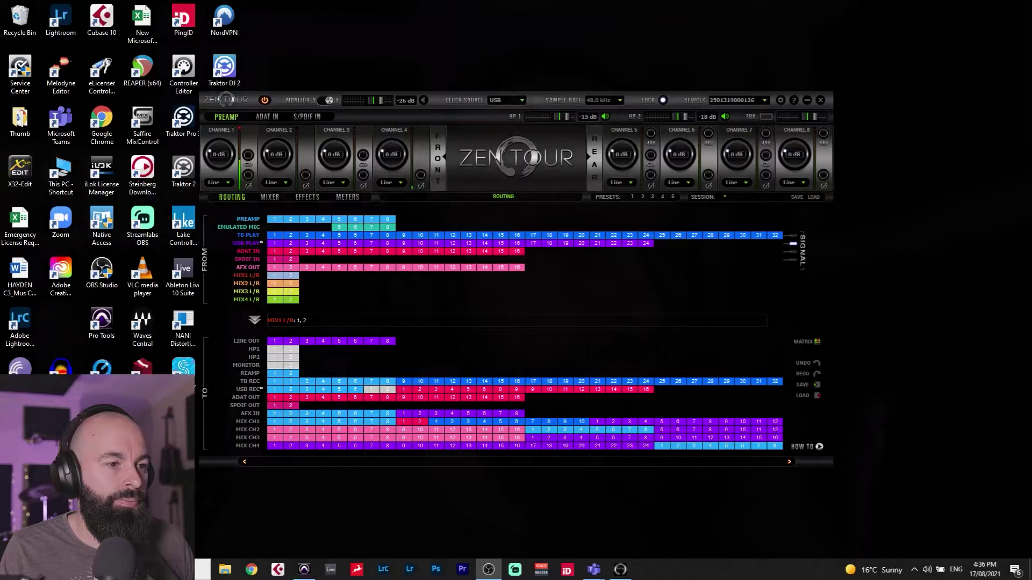
Look through the Windows playback devices for the Zen Tour USB Audio Driver outputs and leave the list
click(930, 571)
click(932, 517)
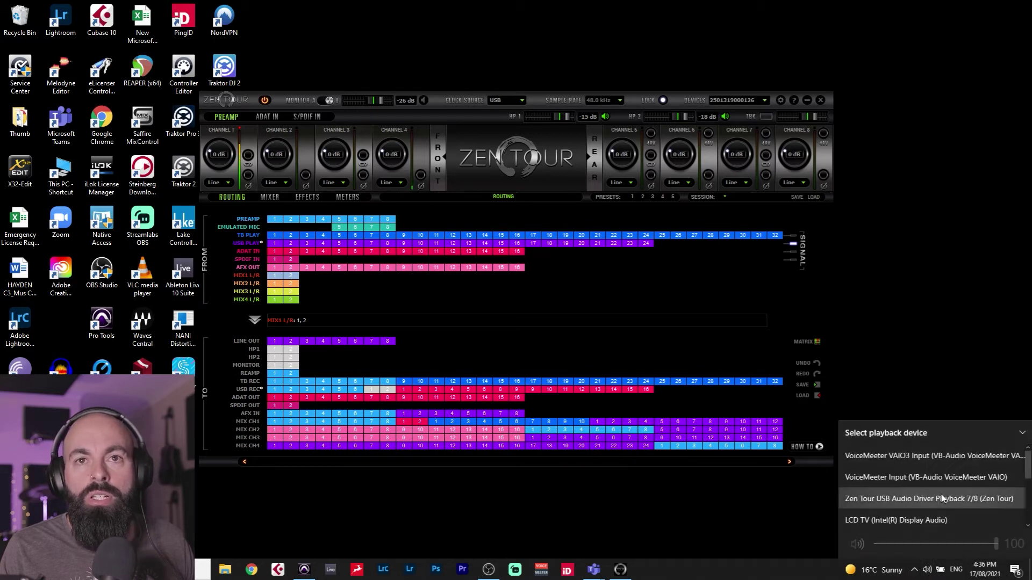
scroll(937, 504, down, 3)
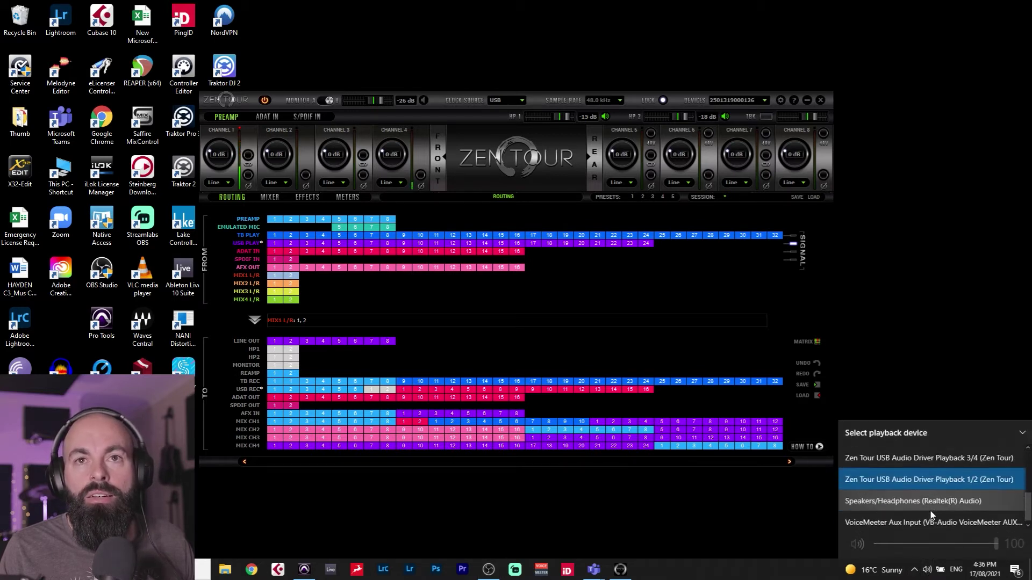
scroll(942, 465, up, 3)
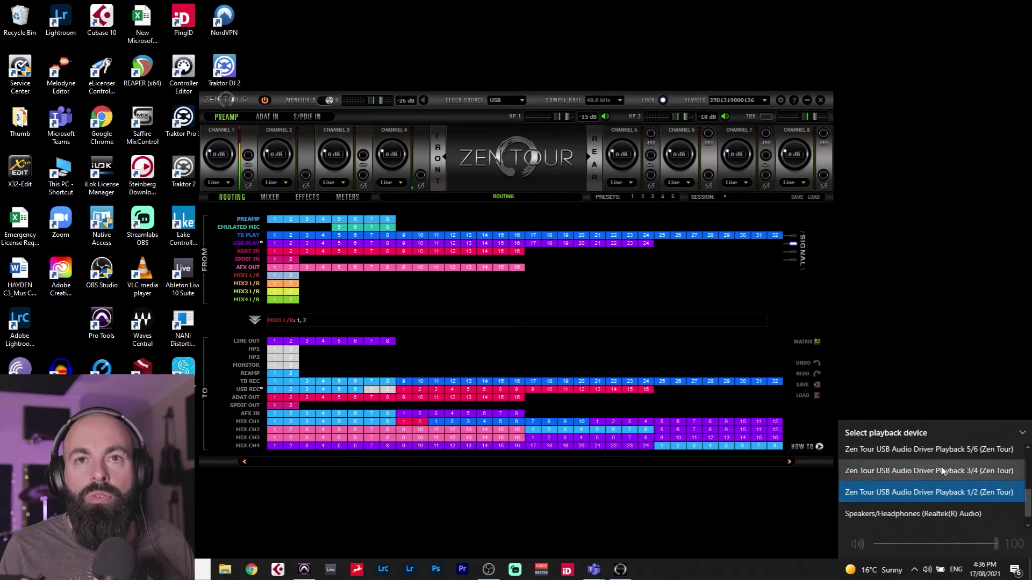
scroll(944, 479, up, 2)
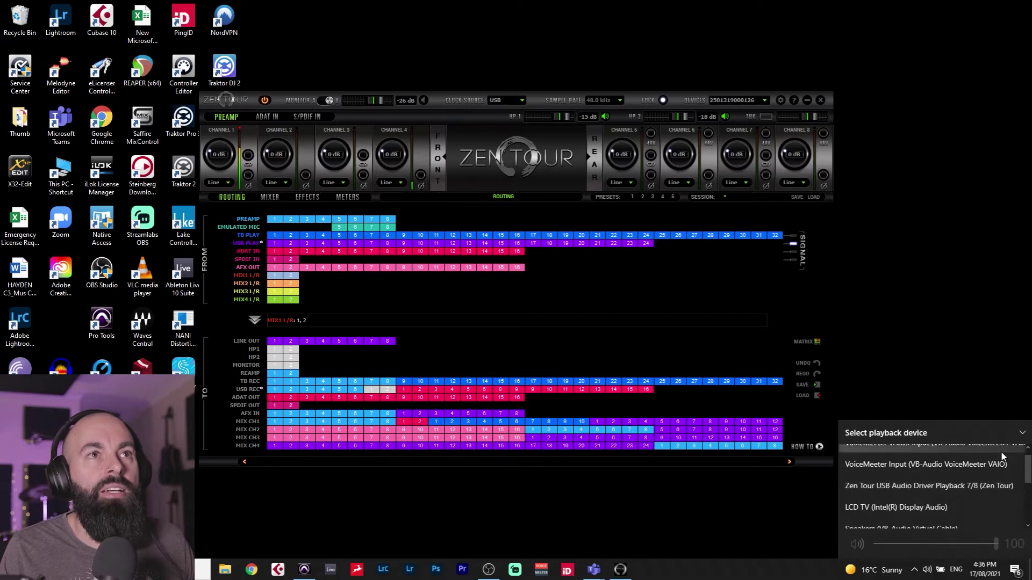
click(935, 334)
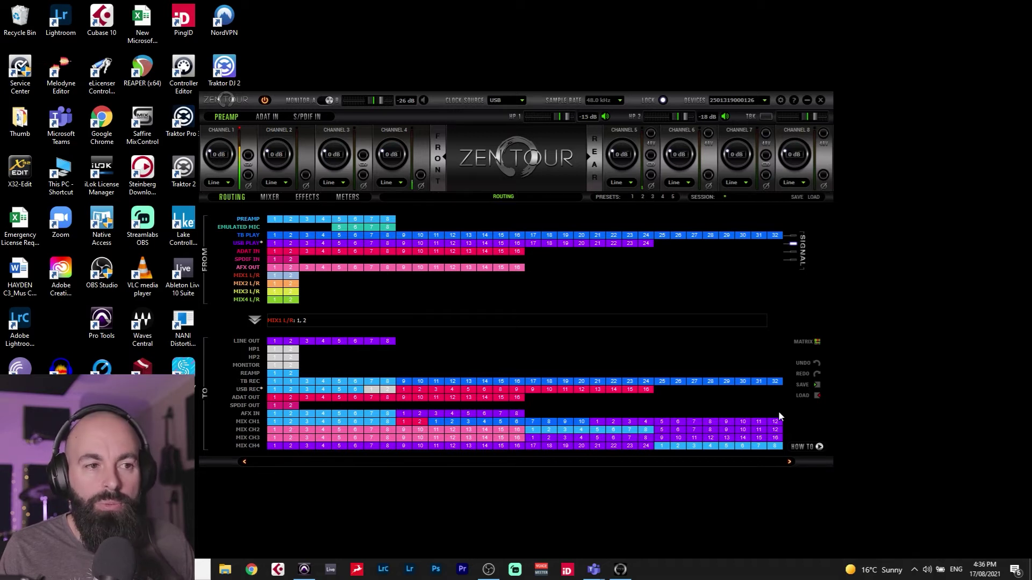
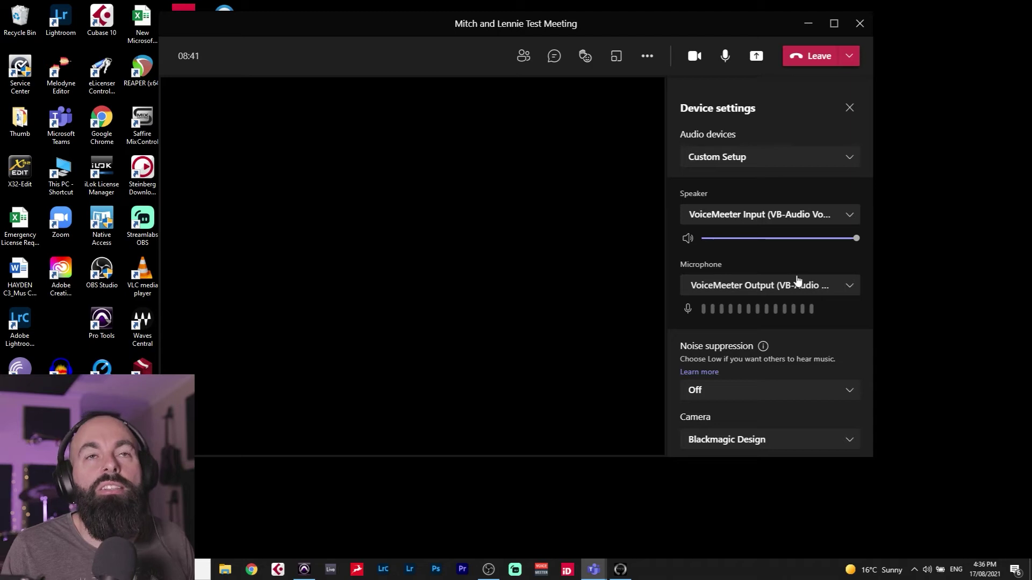
In the Teams meeting, set the speaker to Zen Tour USB Audio Driver Playback 1/2 and the microphone to Zen Tour USB Audio Driver Recording 7/8
click(754, 216)
scroll(757, 361, down, 3)
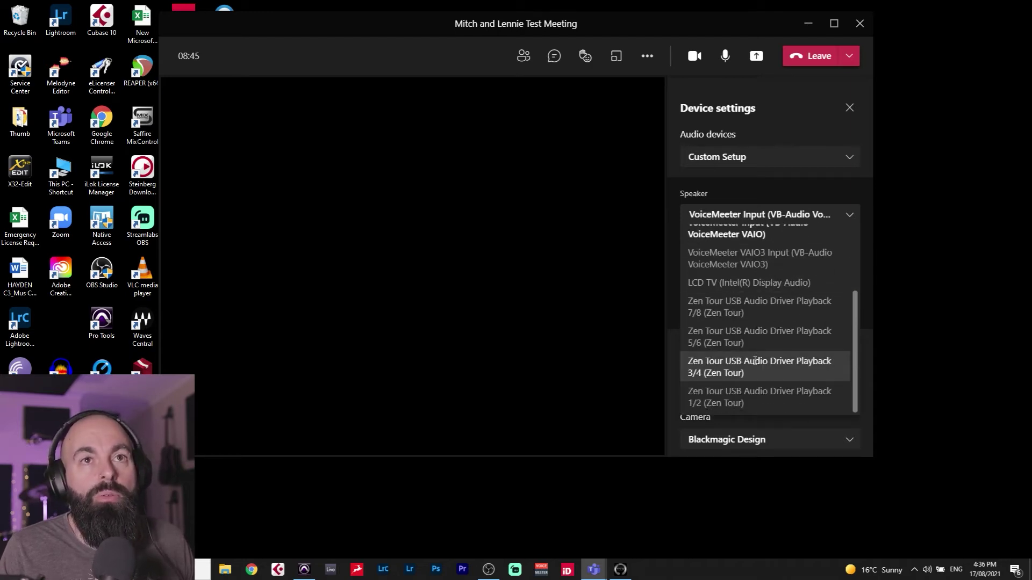
click(763, 400)
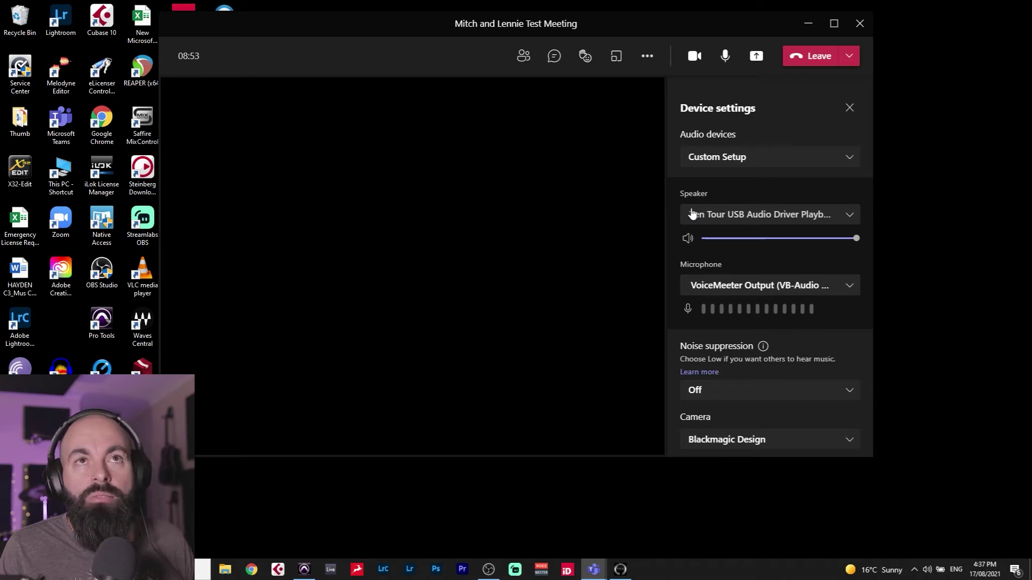
click(927, 570)
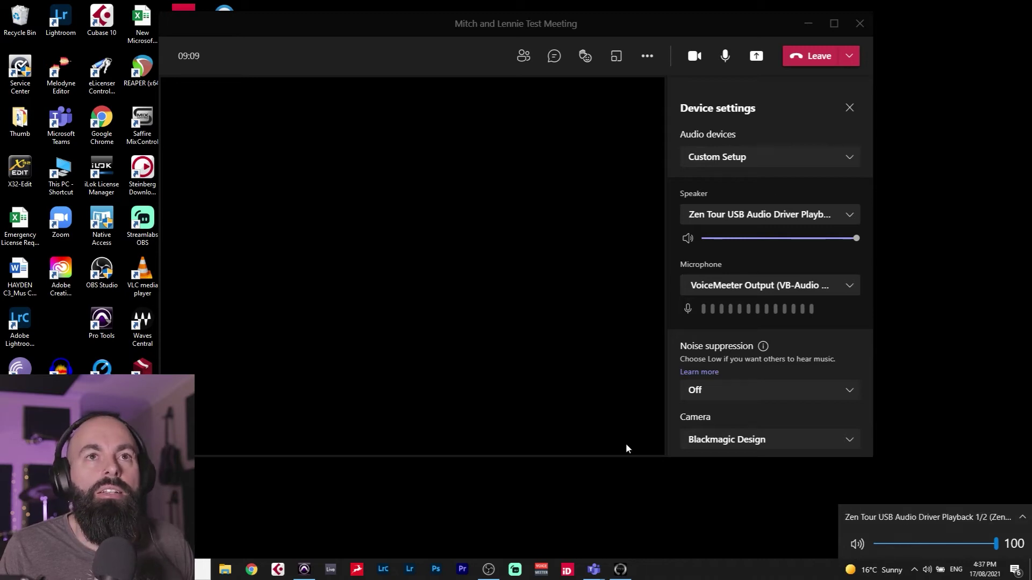
click(808, 287)
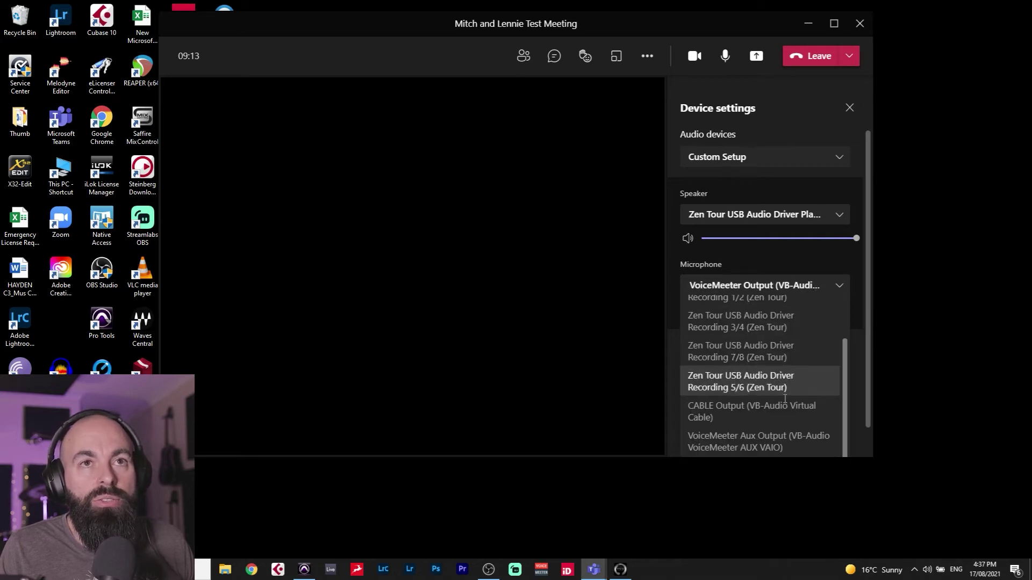
click(734, 353)
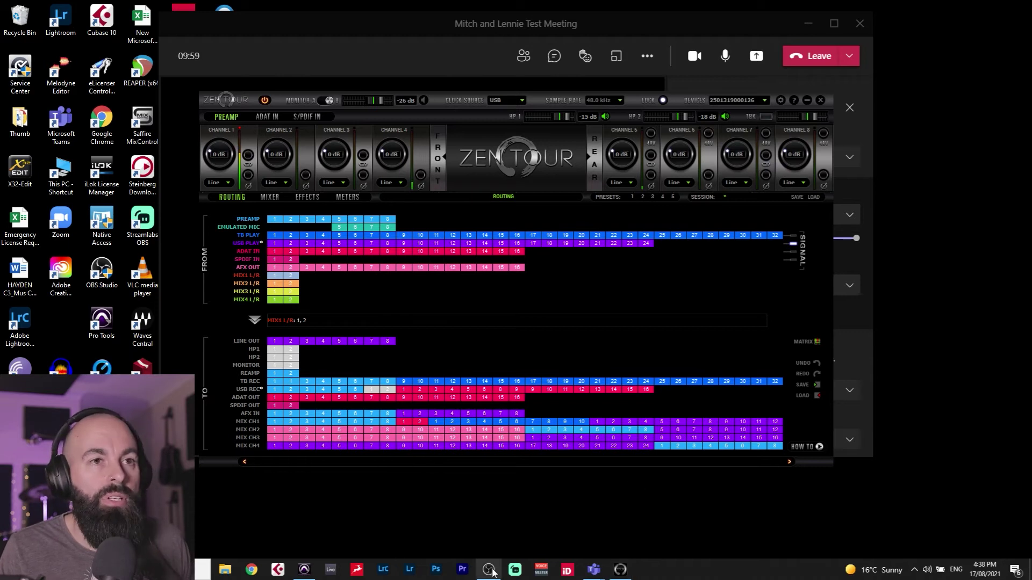
Switch to Pro Tools, check which driver the Playback Engine uses among the available ones, and close the settings
click(304, 568)
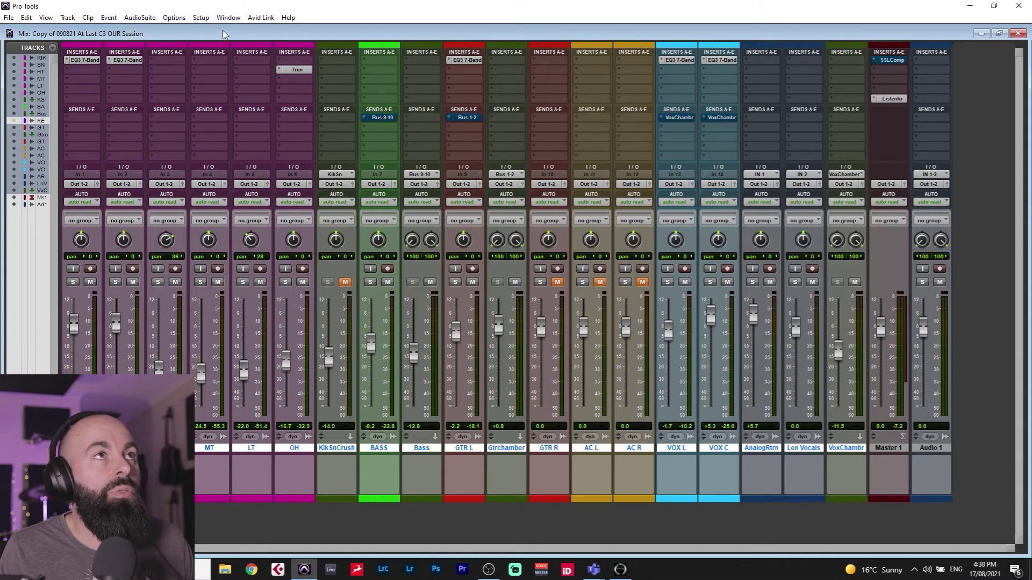
click(200, 18)
click(192, 19)
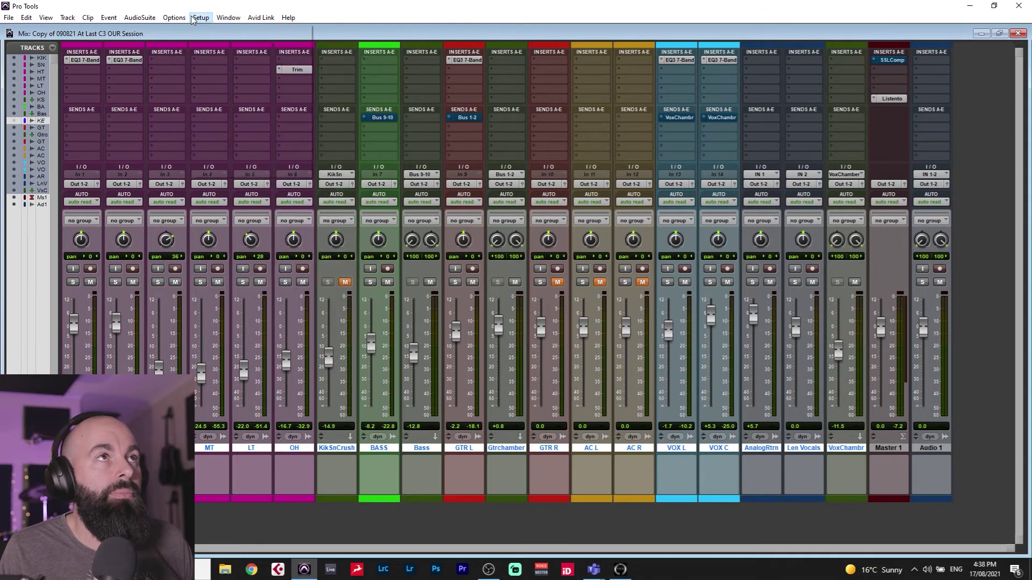
click(193, 20)
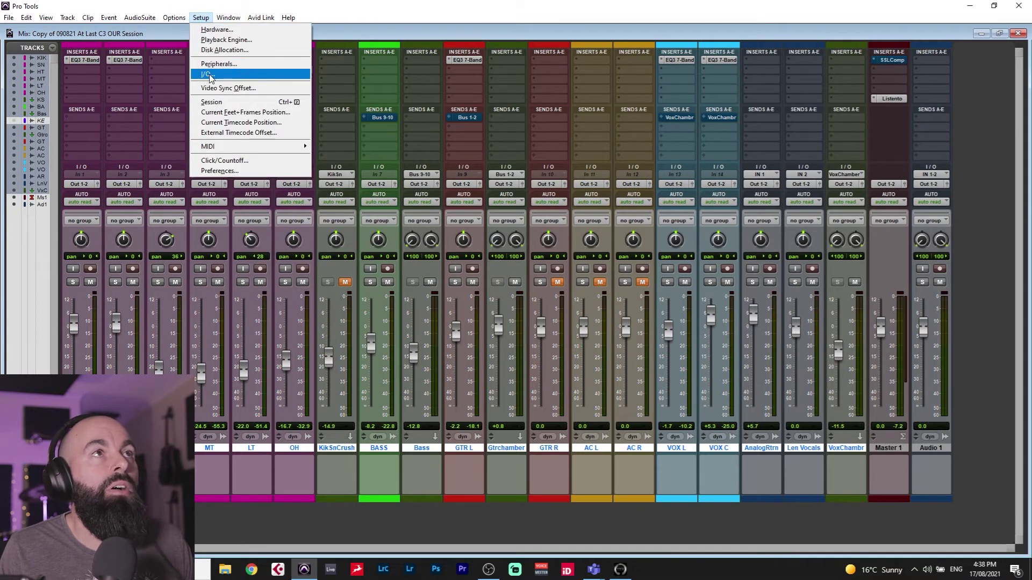
click(224, 39)
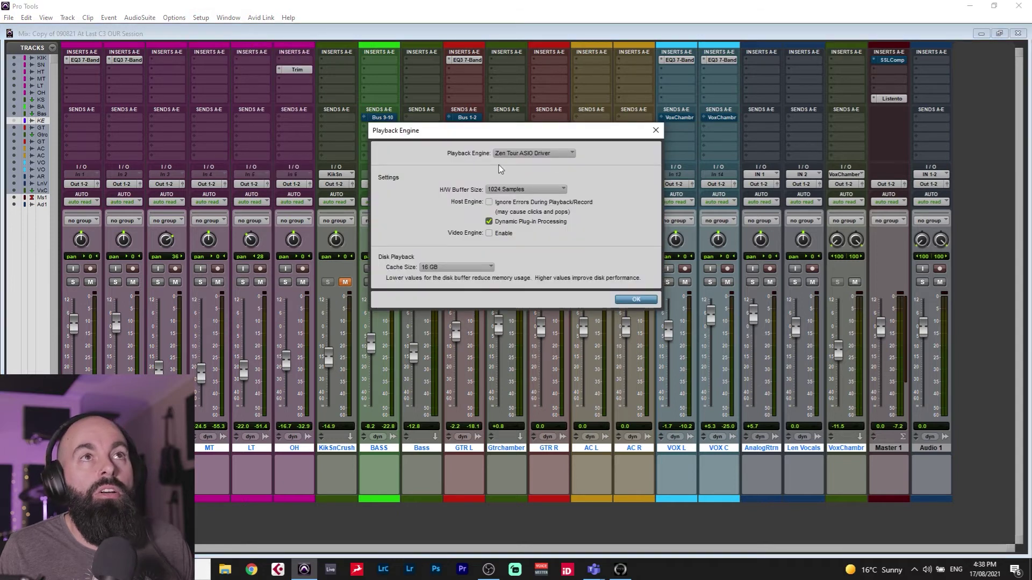
click(528, 154)
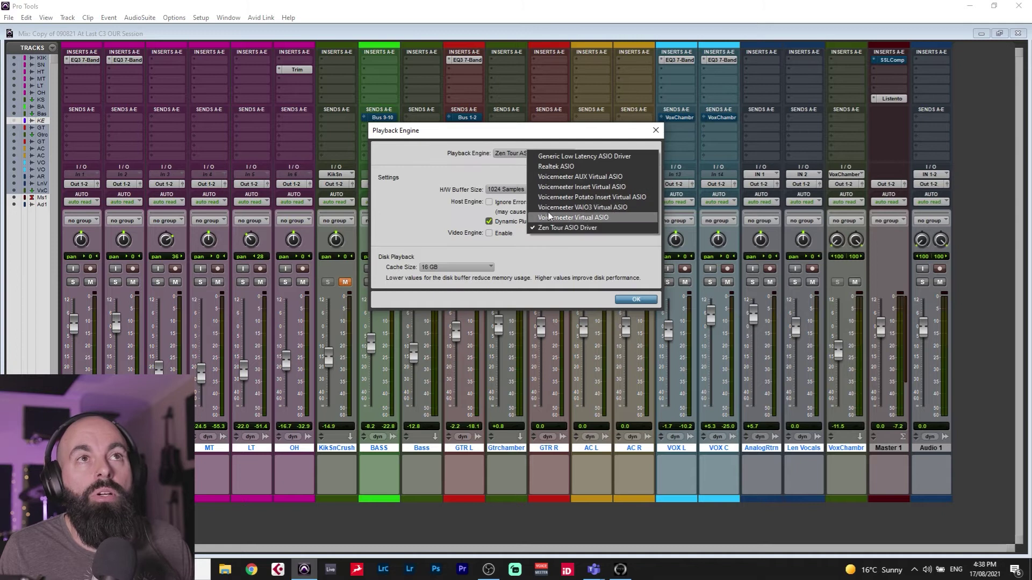
click(488, 140)
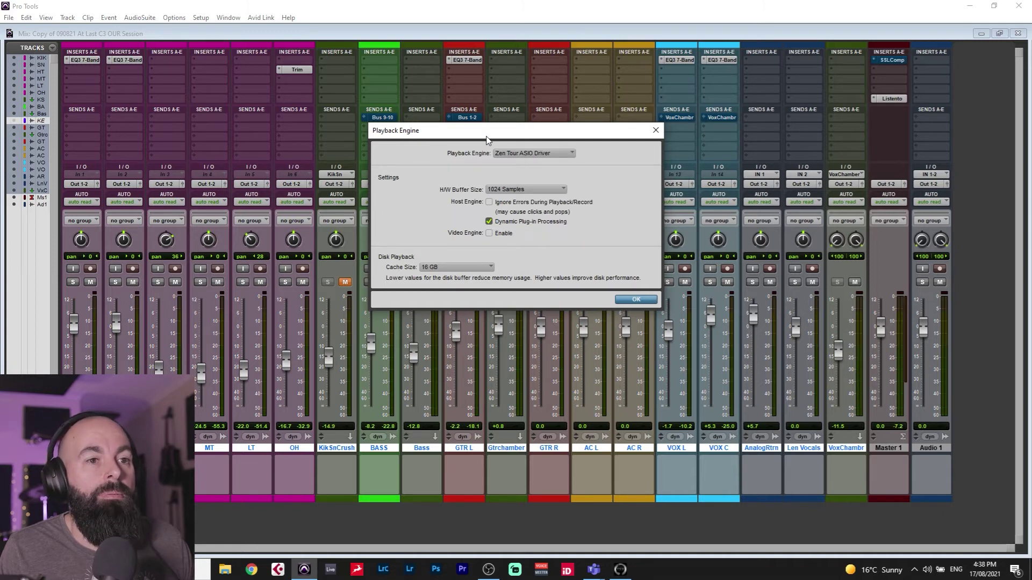
click(656, 130)
click(173, 17)
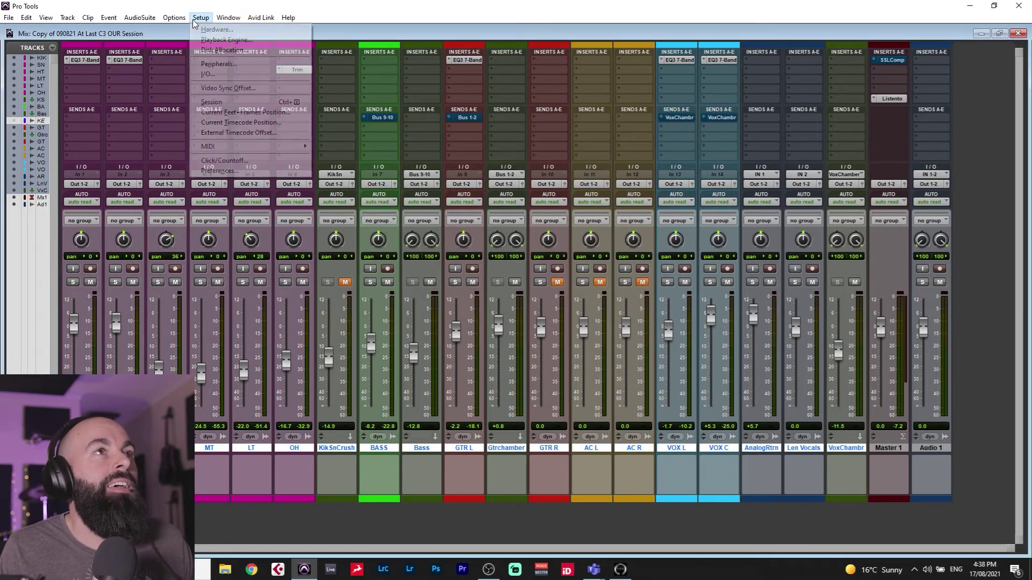
mouse_move(199, 18)
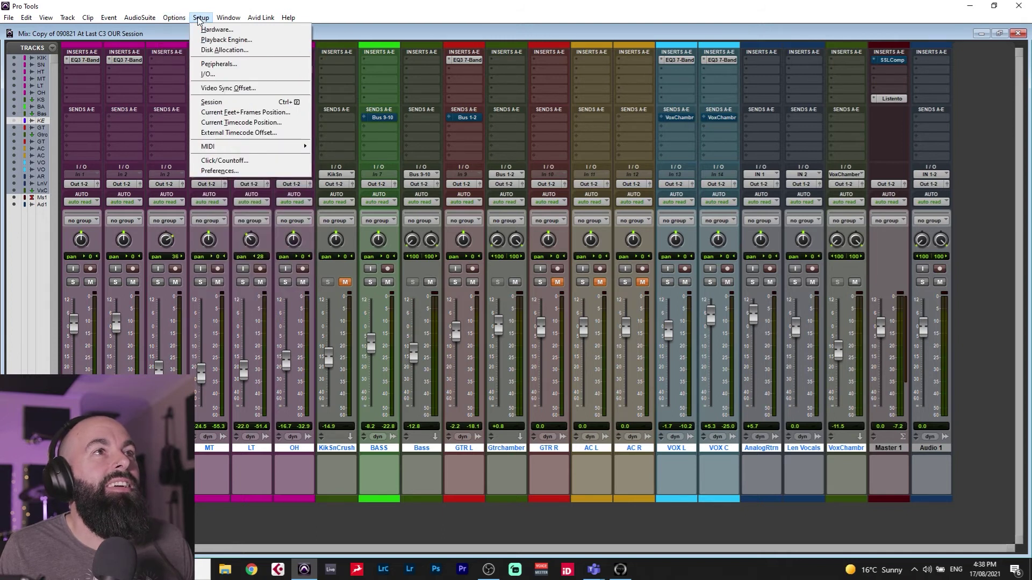
click(378, 18)
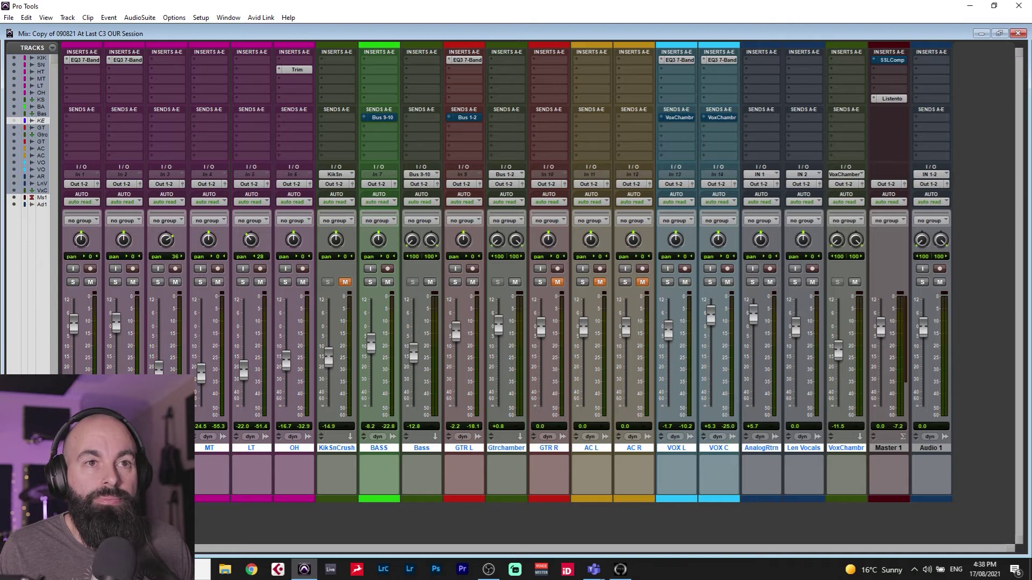
Recheck the MIX1 routing in the Zen Tour control panel, and play the Pro Tools session
click(620, 570)
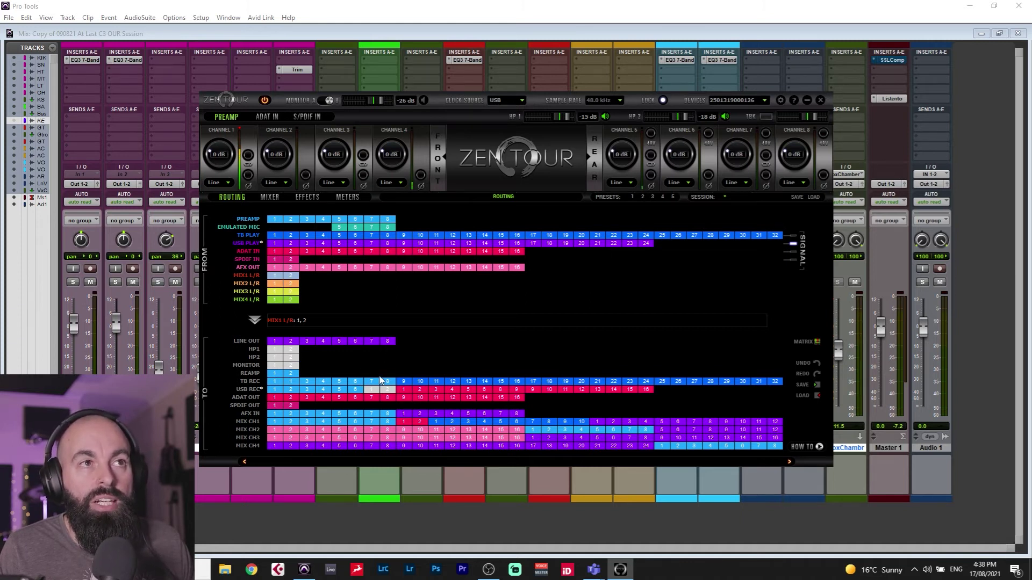
click(807, 101)
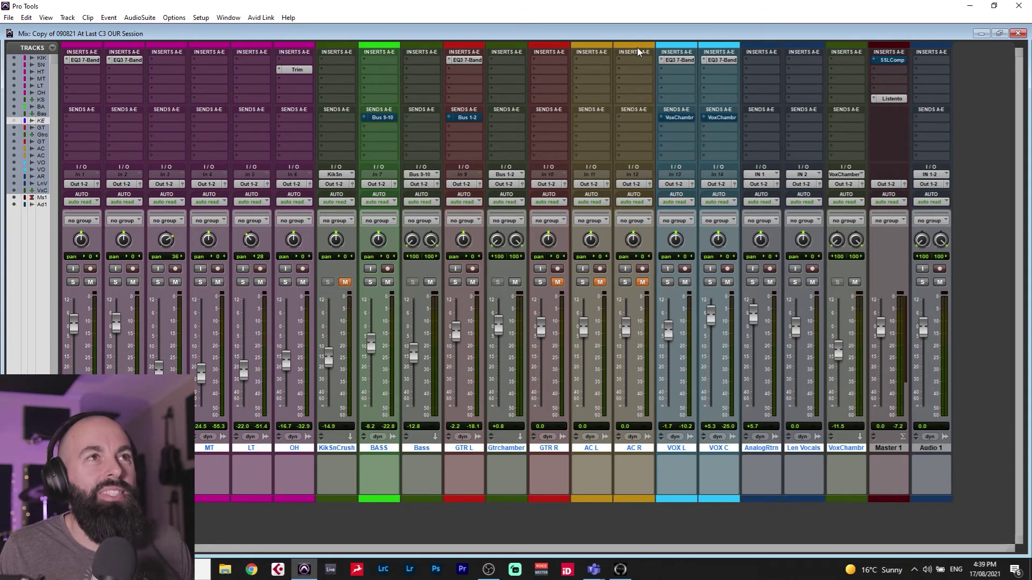
key(space)
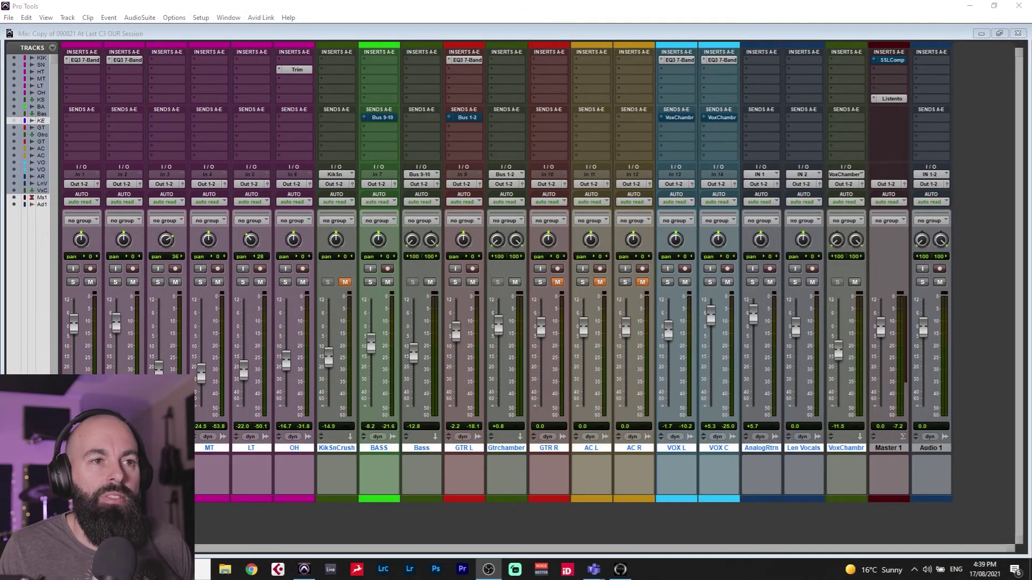
Switch to OBS, maximize its window and select the Cubase audio source to view its input device
click(489, 569)
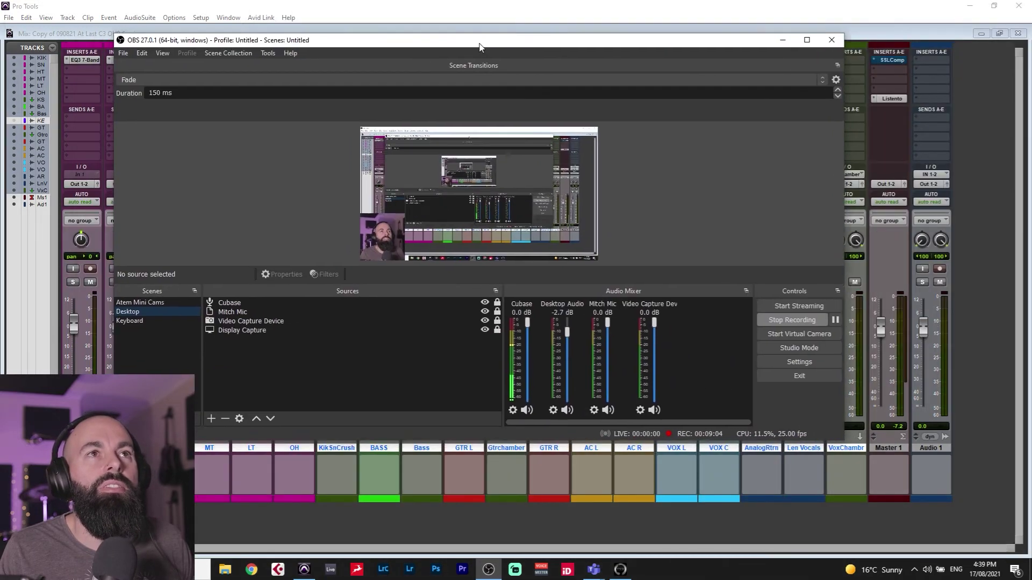
drag(480, 48, 489, 63)
double_click(489, 63)
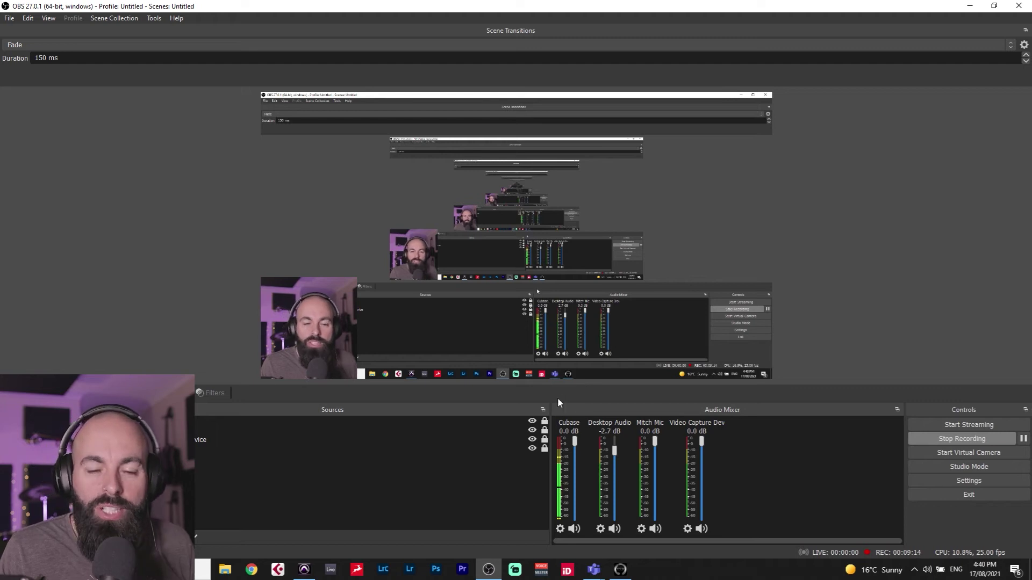
right_click(572, 424)
click(198, 422)
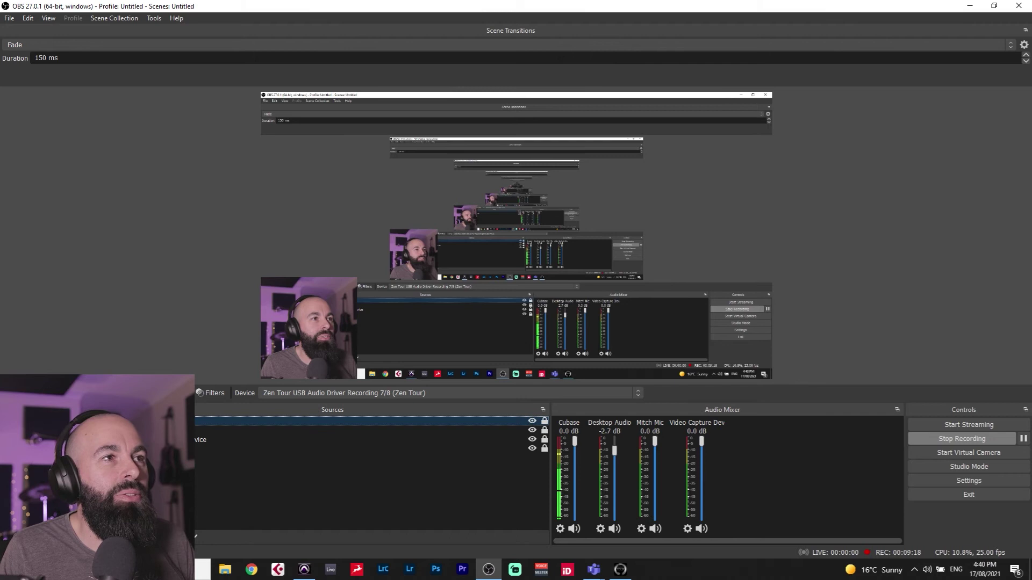
Rename the Cubase audio source to DAW Audio and clear the source selection
right_click(195, 422)
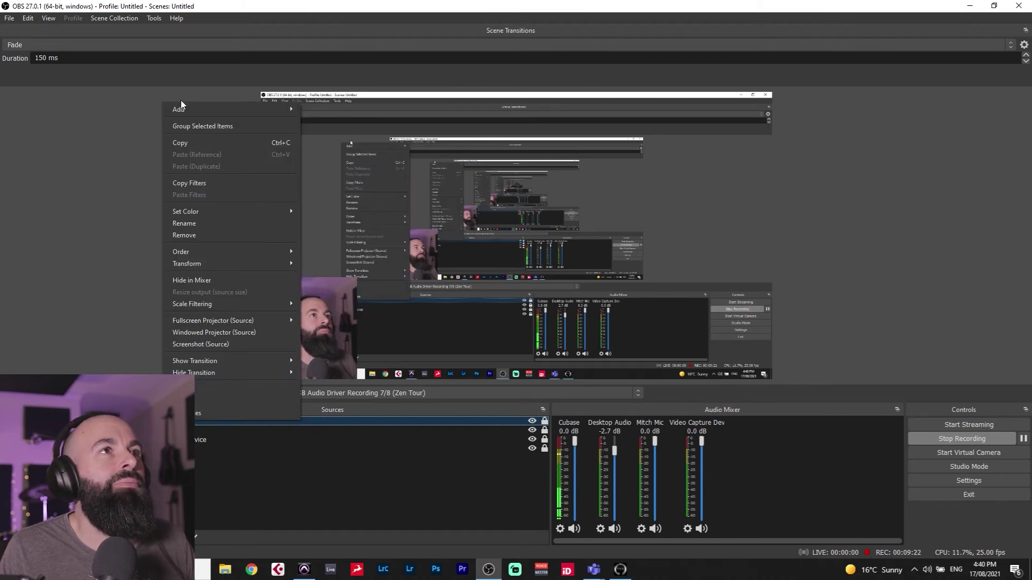
click(433, 79)
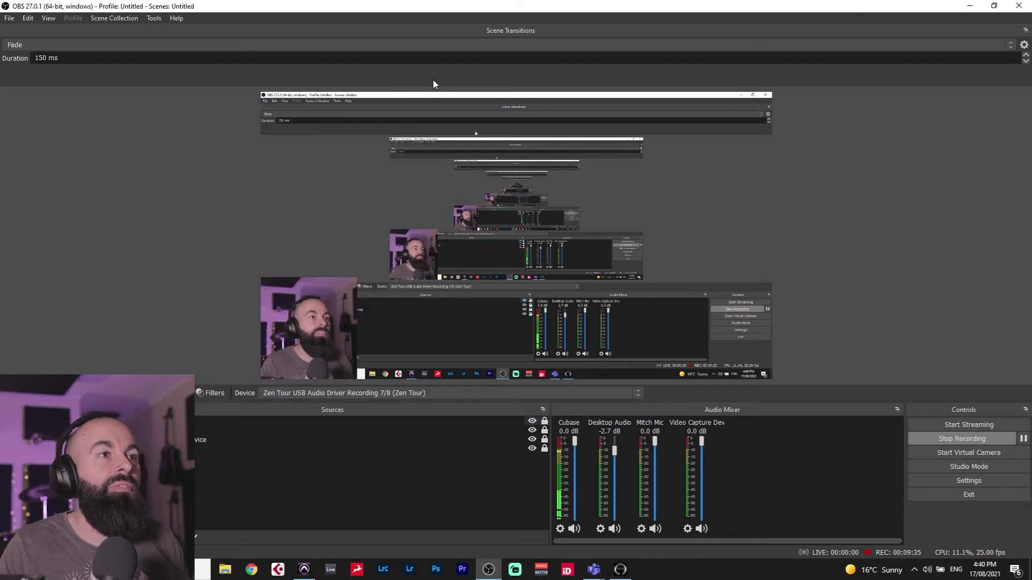
key(Return)
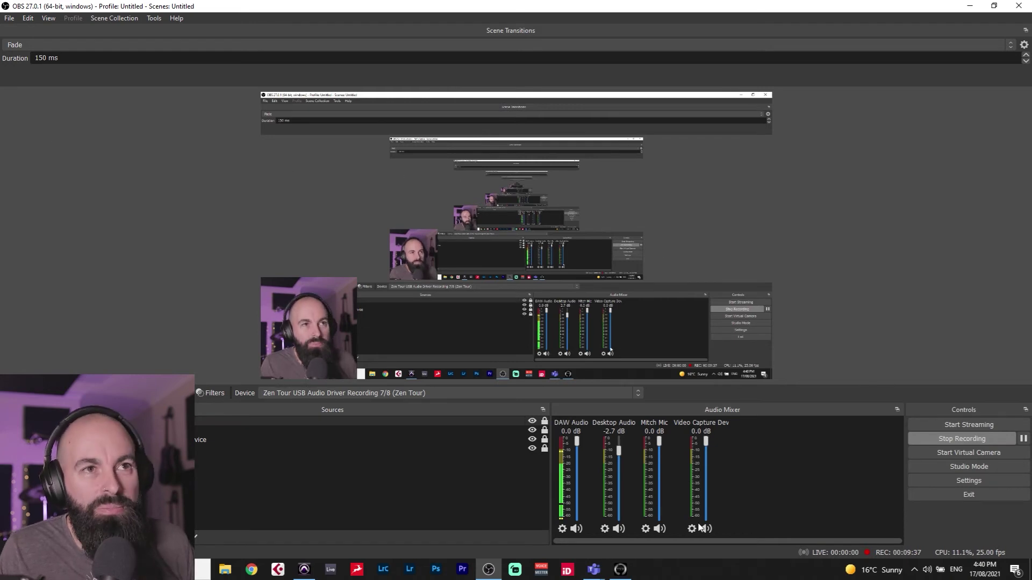
click(224, 439)
click(348, 489)
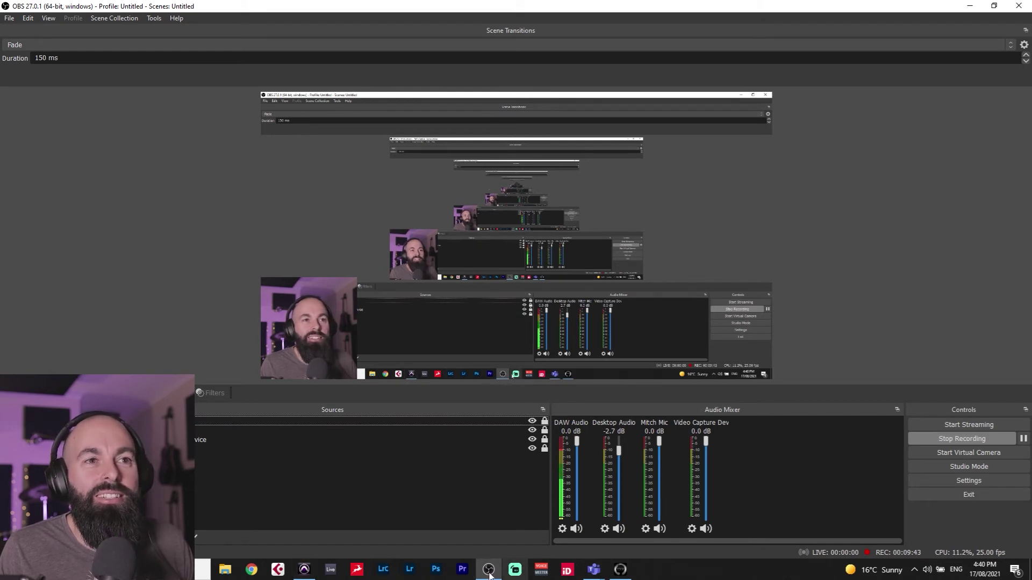
Switch to Pro Tools to view the playing session's mixer, and return to OBS to check the DAW Audio level
click(304, 570)
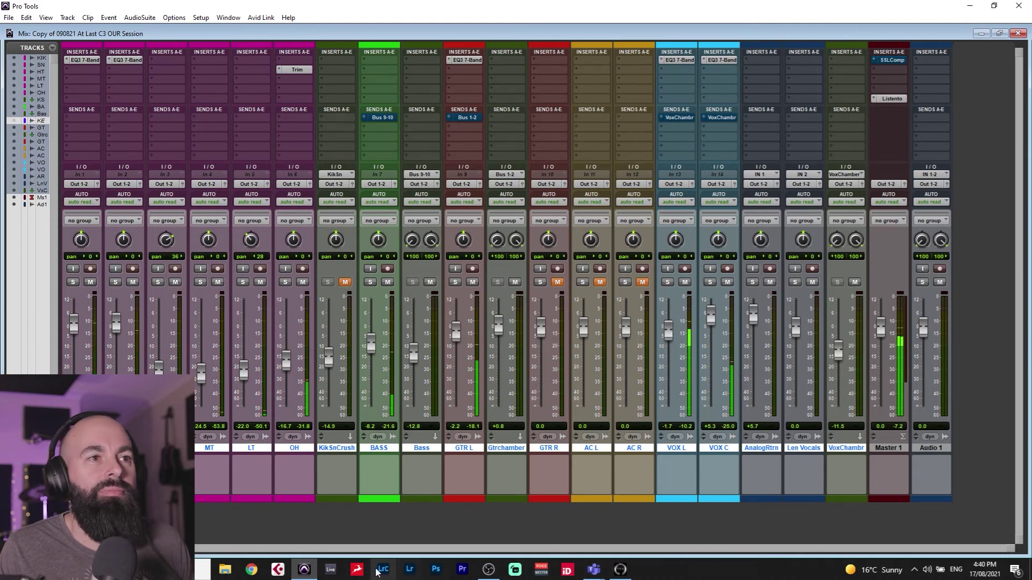
click(311, 575)
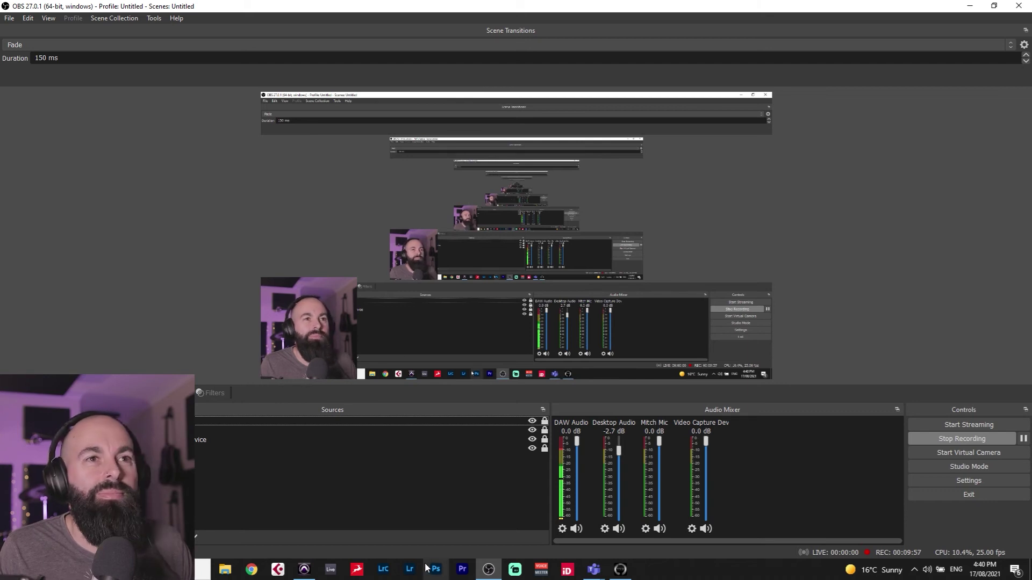
drag(577, 441, 576, 445)
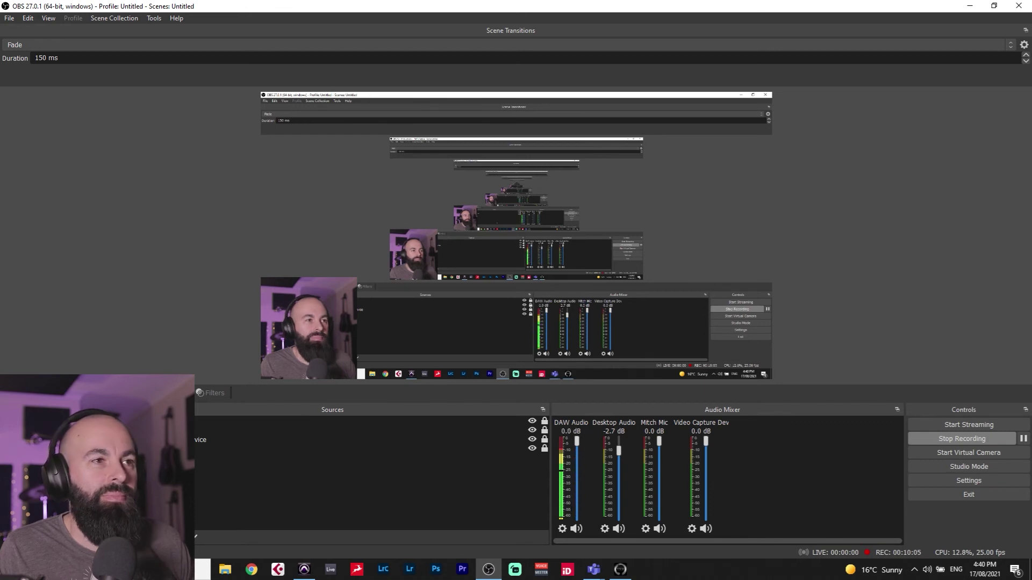
Stop playback in Pro Tools, recheck the DAW Audio meter in OBS, and return to the Teams meeting's device settings
click(304, 569)
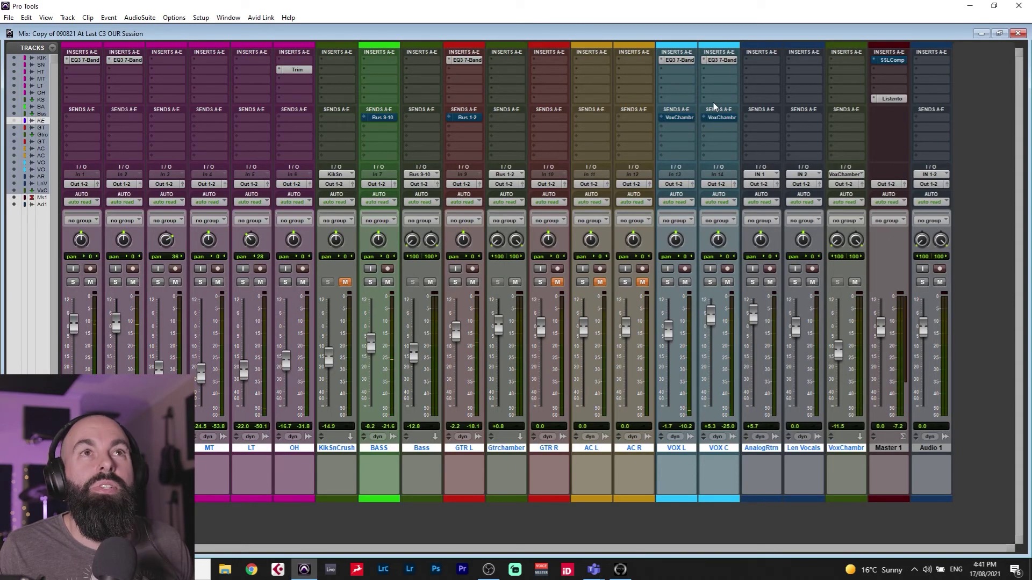
click(304, 573)
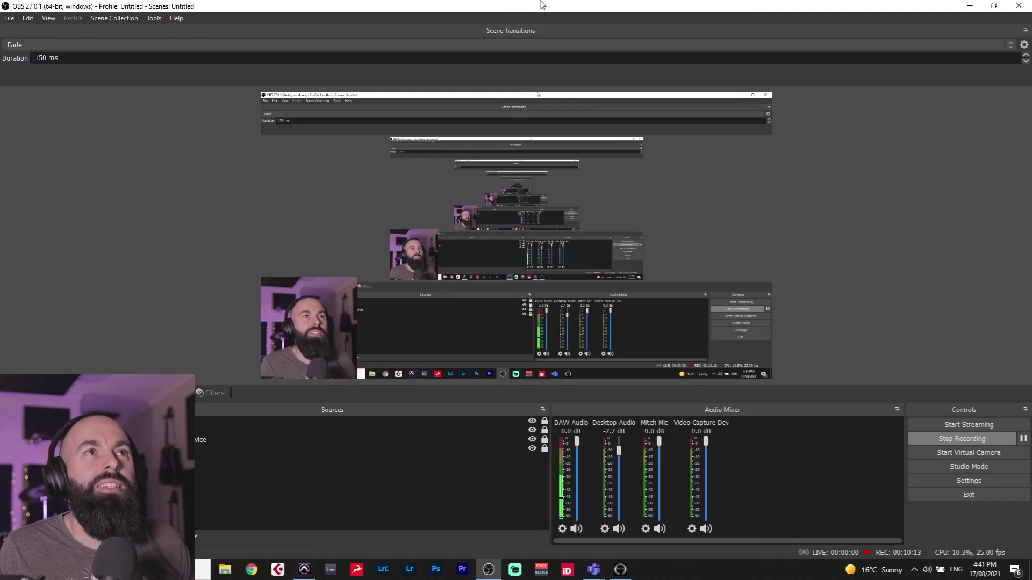
drag(388, 7, 406, 578)
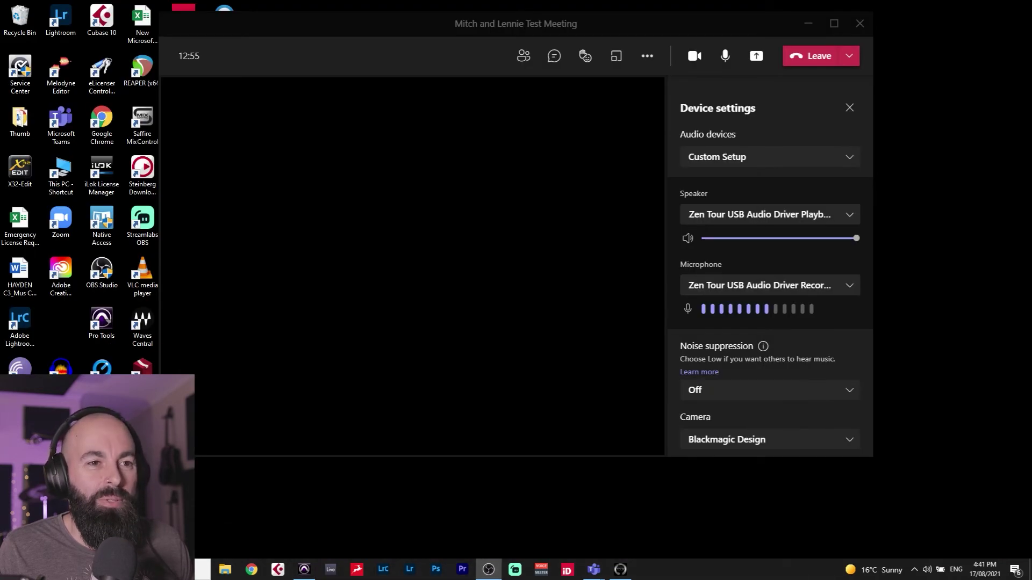